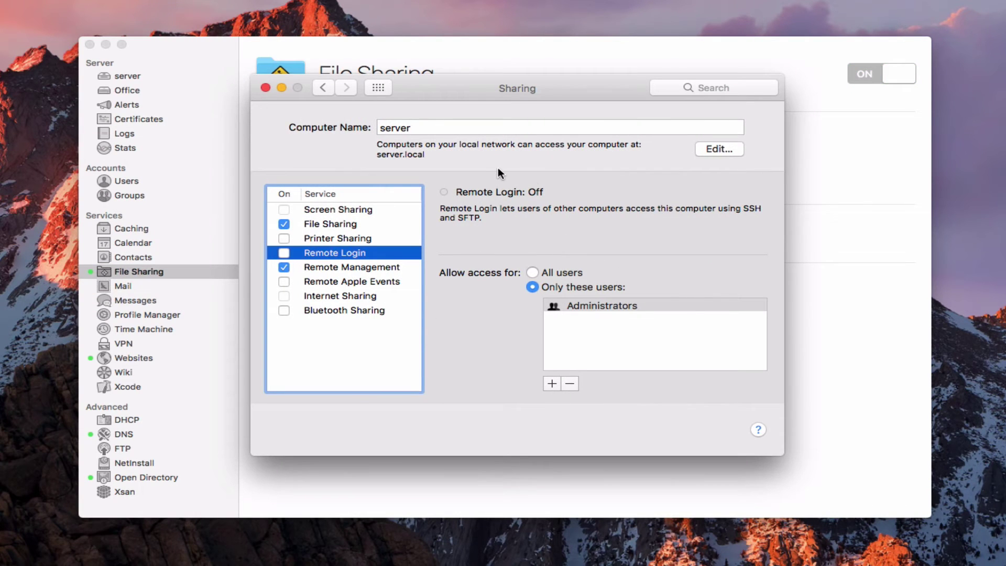
click(379, 87)
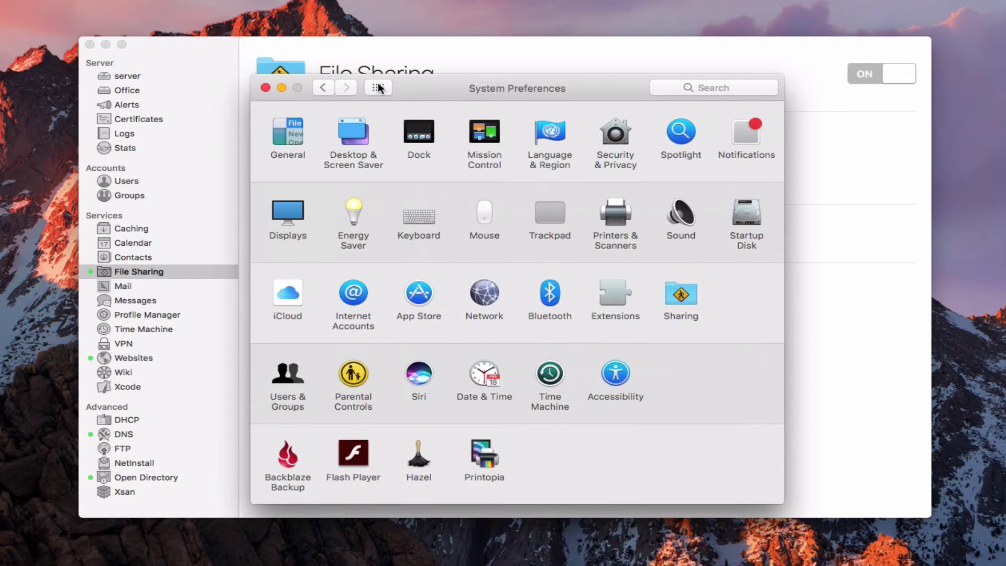
click(680, 296)
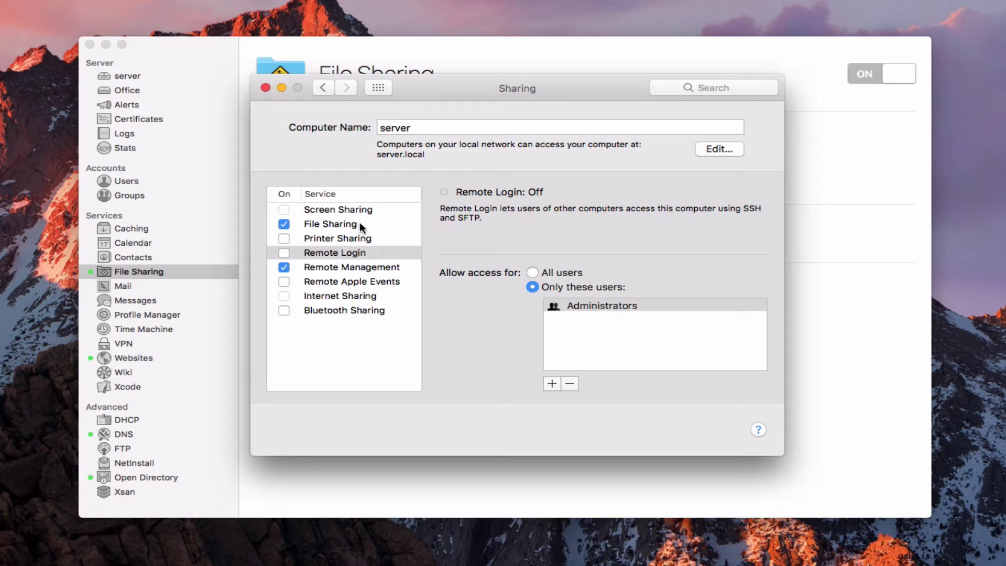
click(320, 222)
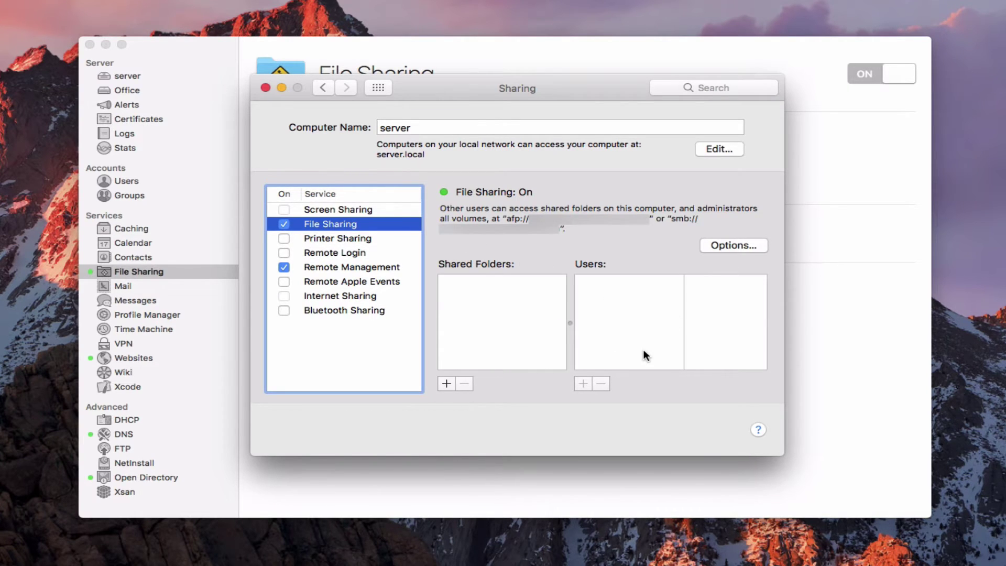
click(732, 245)
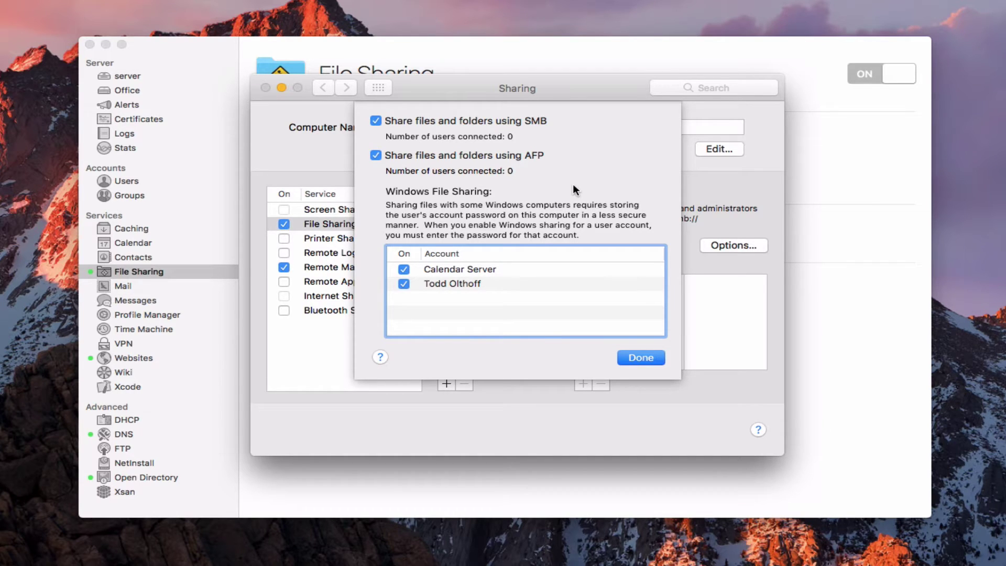
click(281, 89)
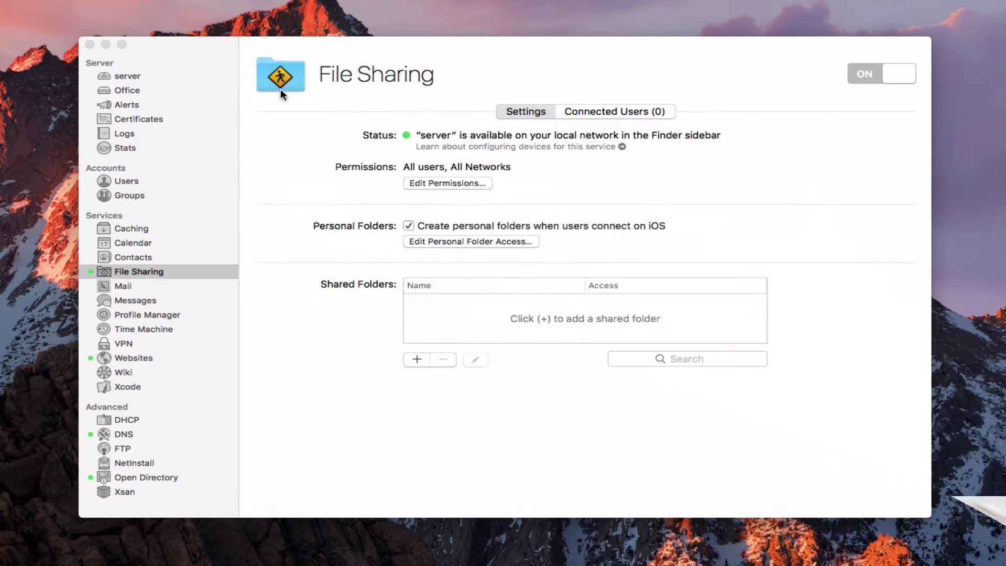
click(461, 52)
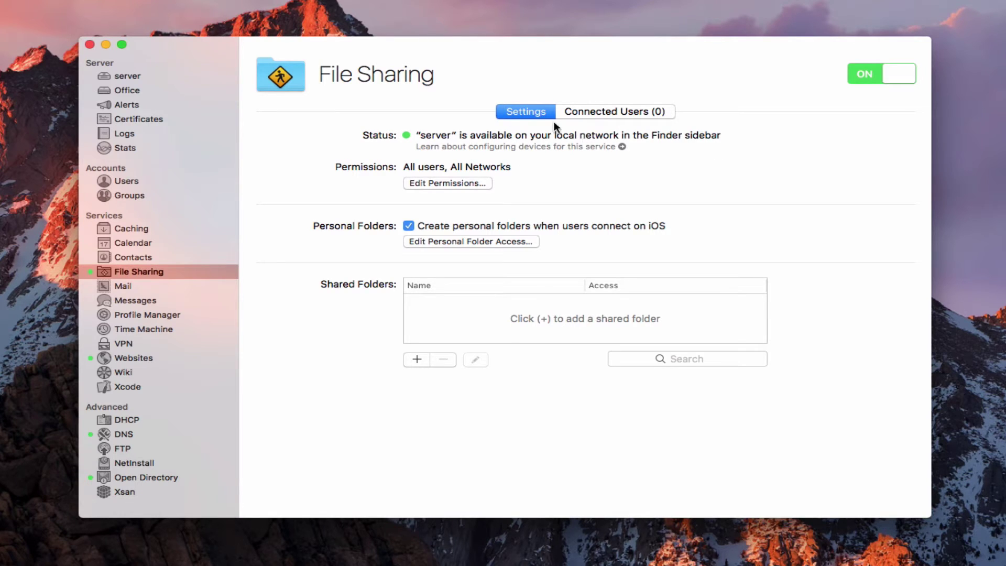
click(607, 112)
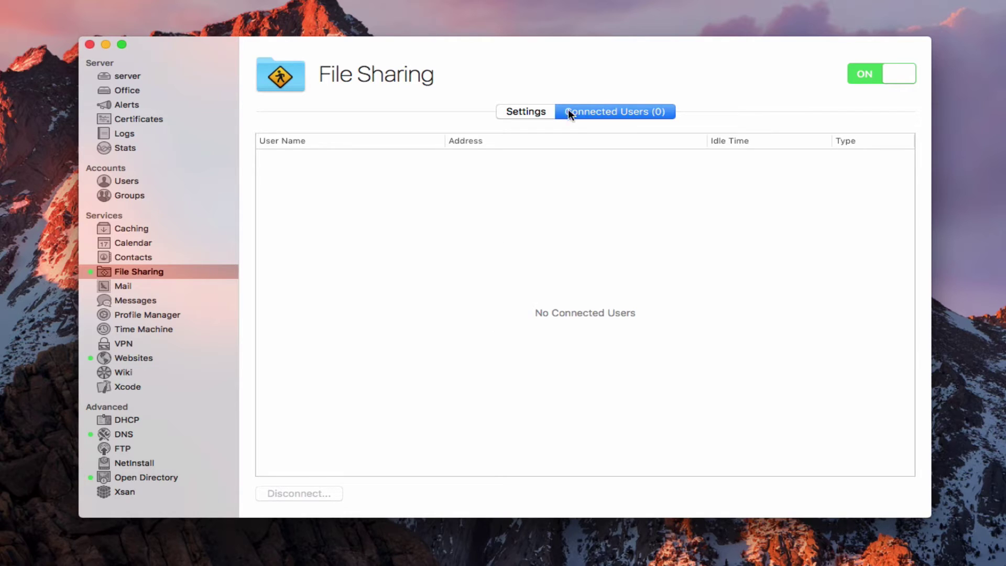
click(523, 111)
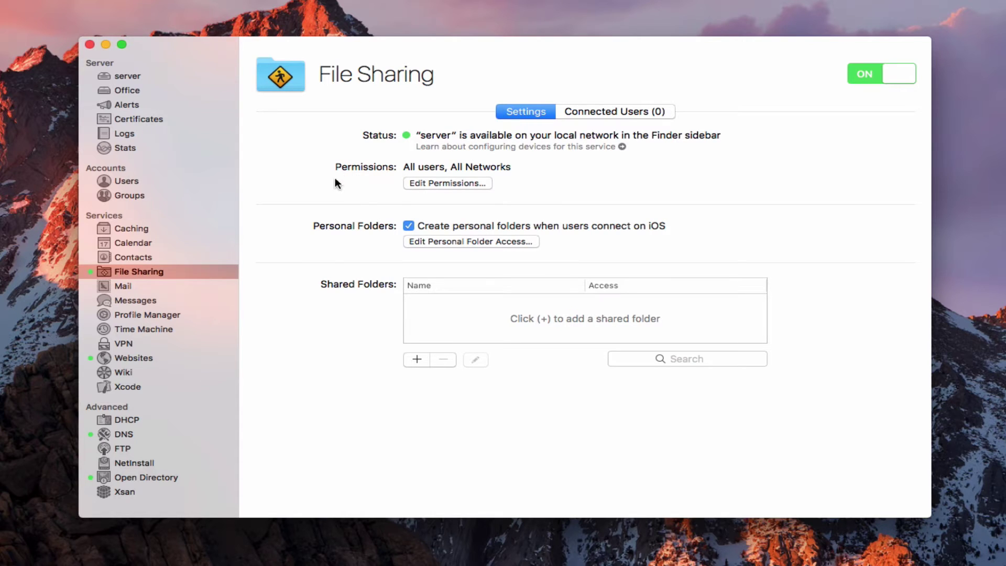
click(444, 183)
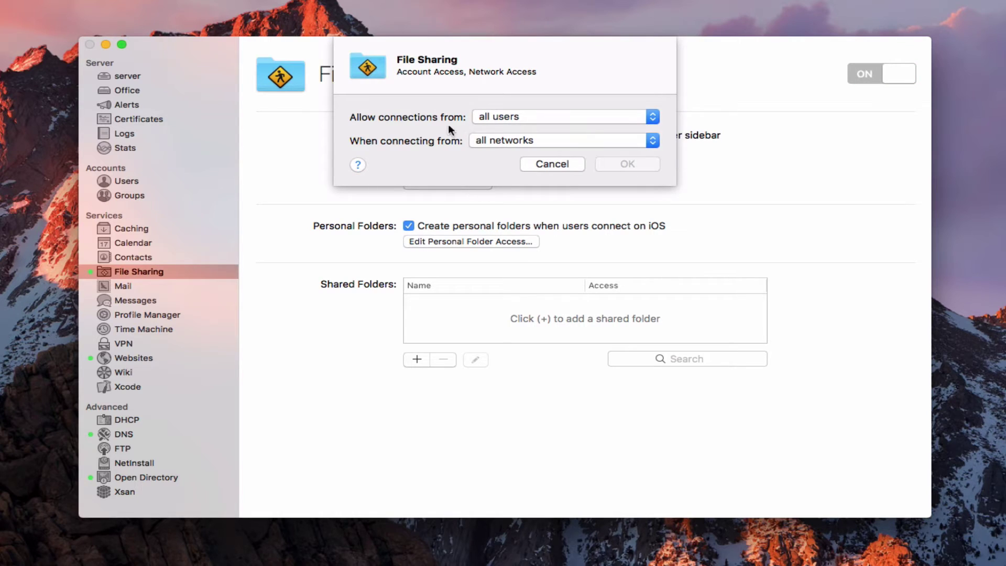
click(650, 115)
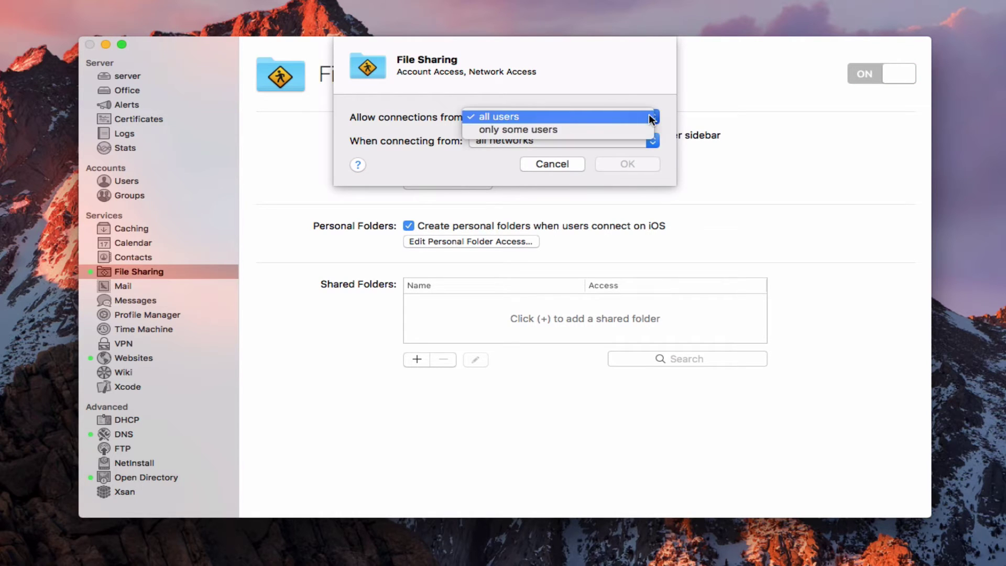
click(635, 85)
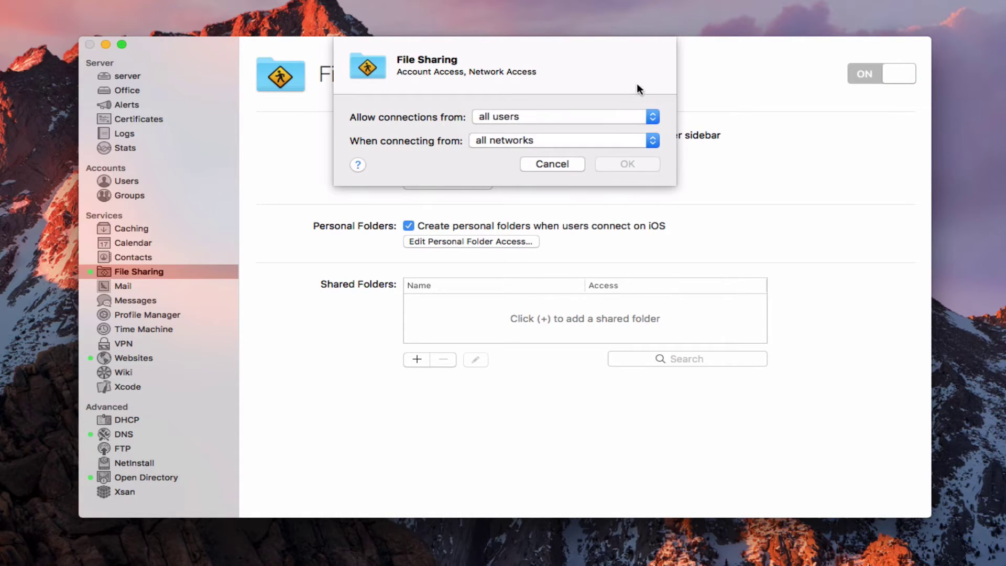
click(650, 142)
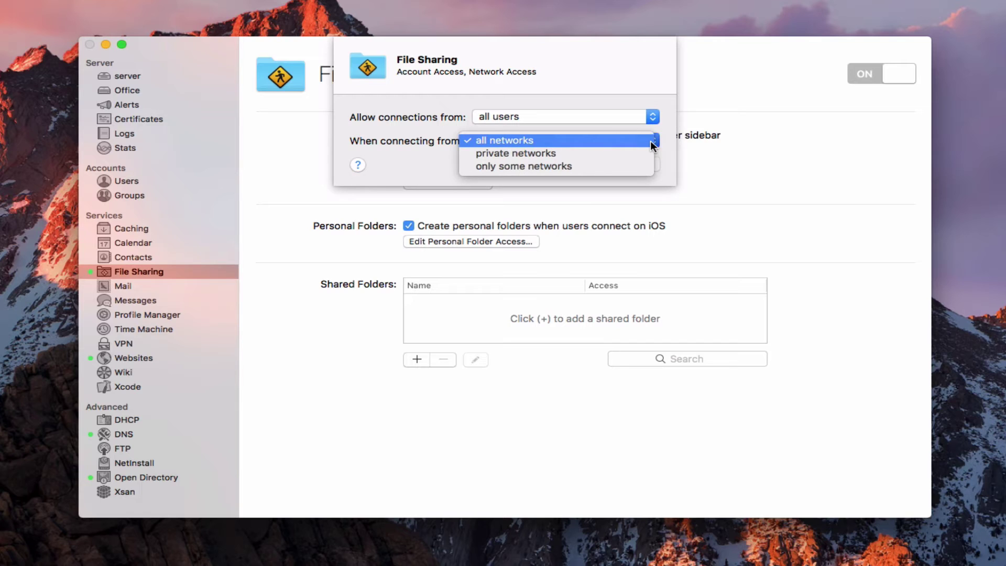
click(635, 77)
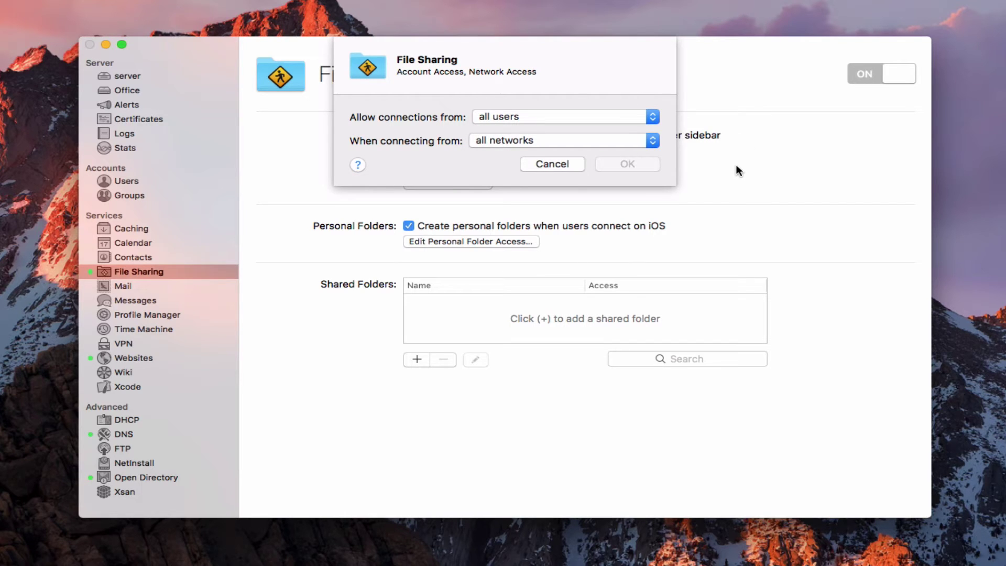
click(553, 162)
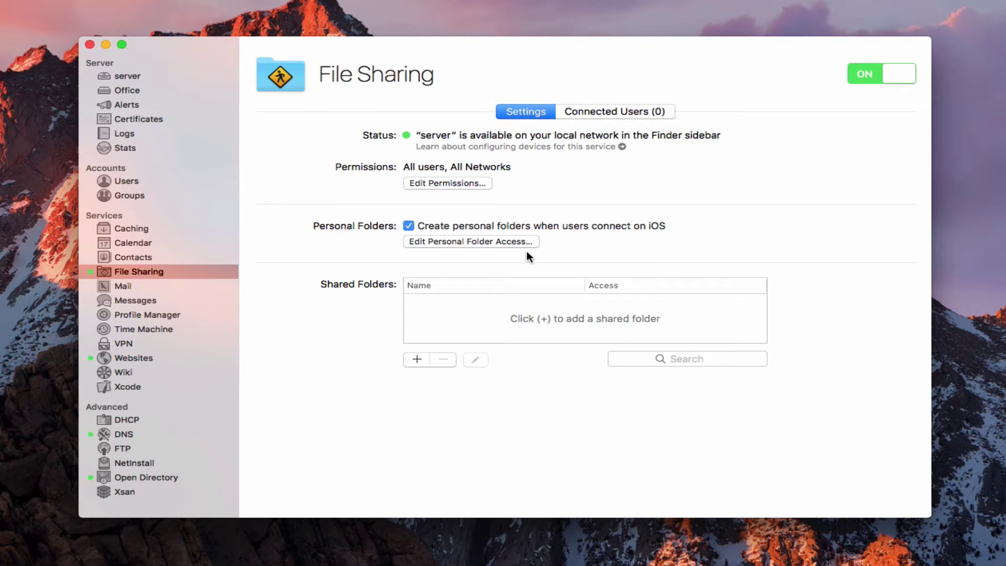
click(464, 241)
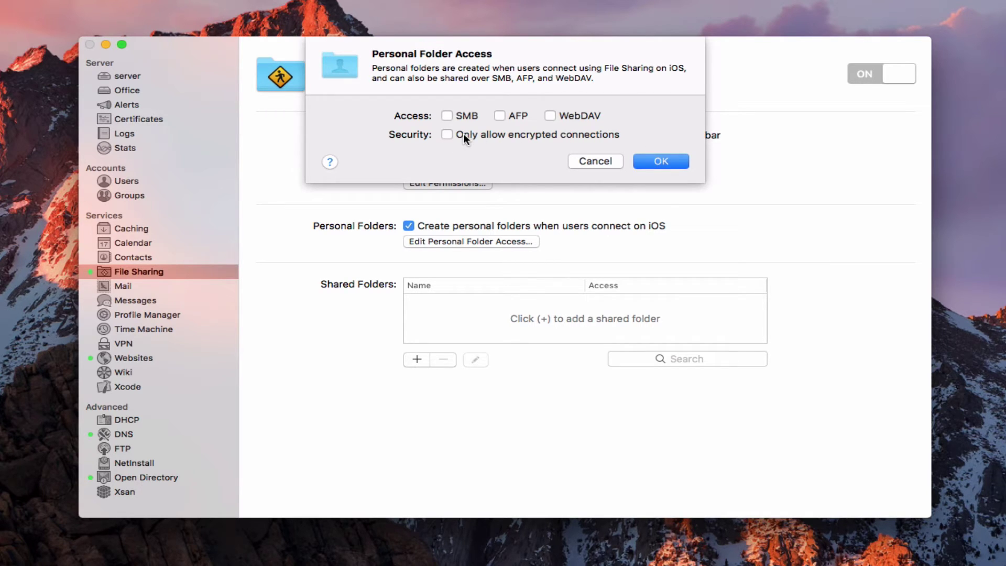
click(588, 163)
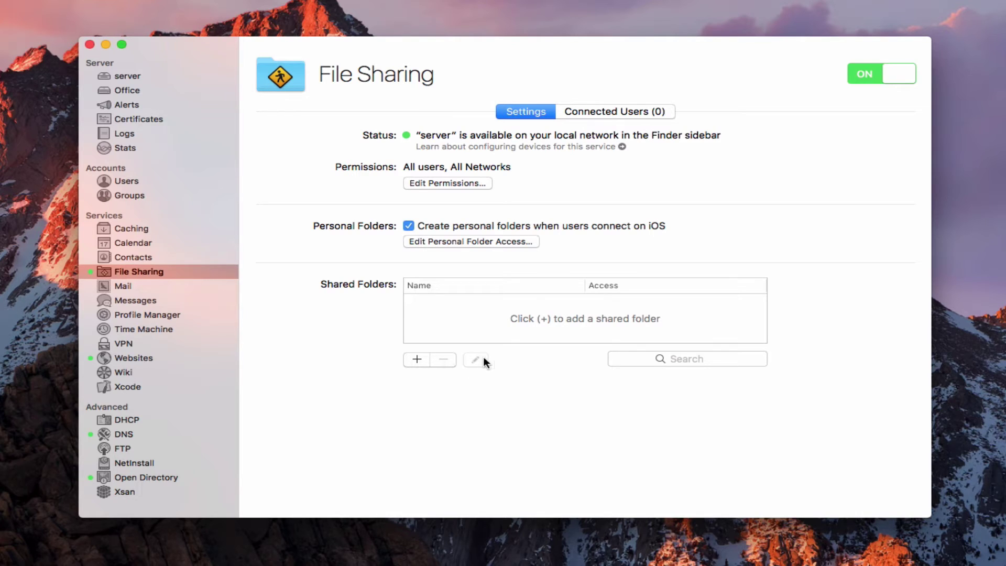
click(417, 359)
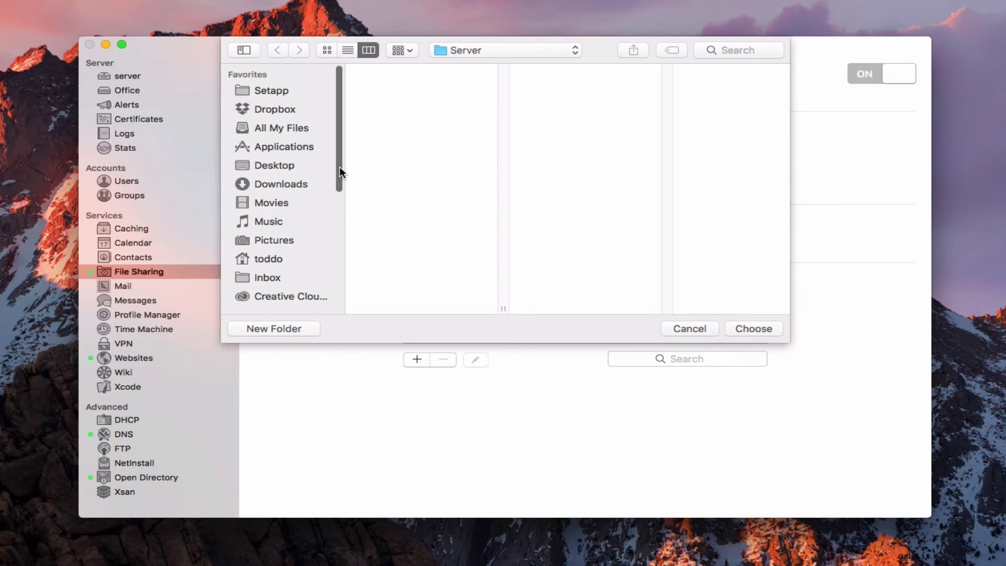
drag(340, 167, 338, 246)
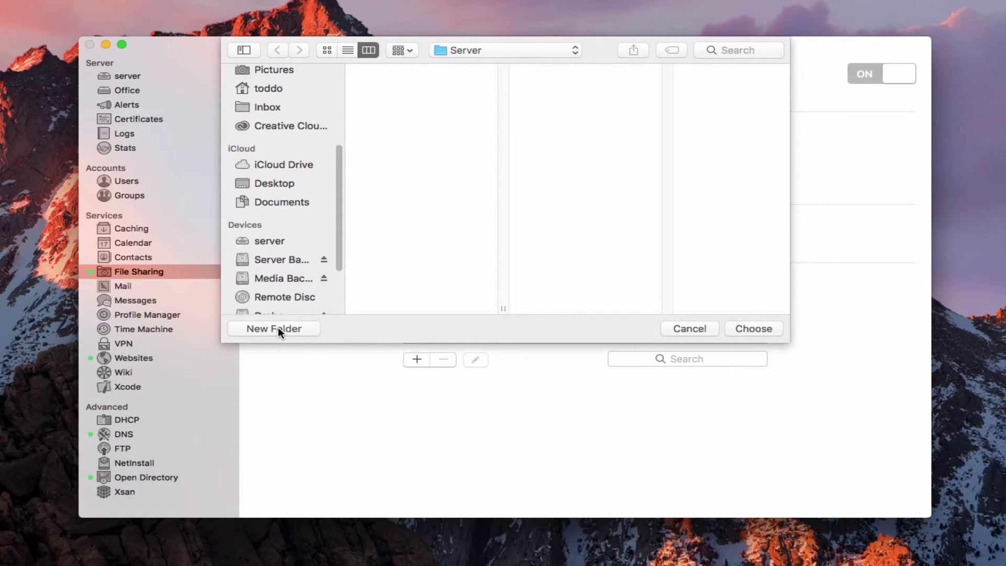
click(754, 328)
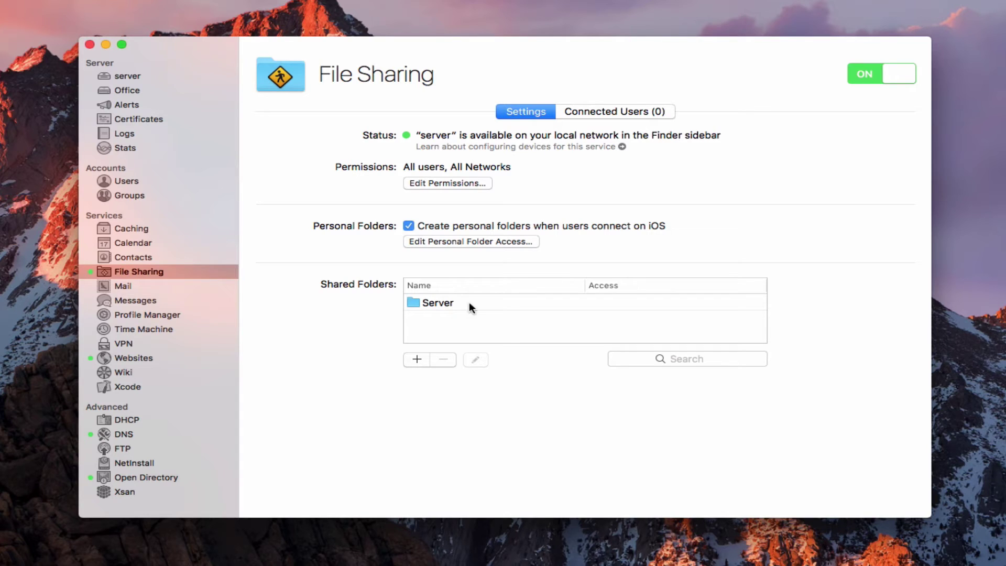
double_click(422, 298)
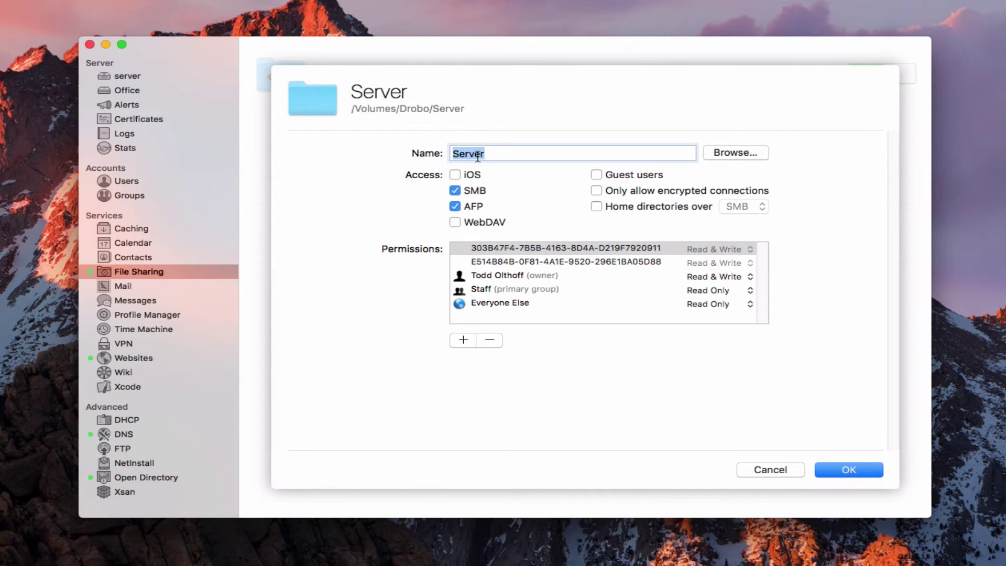
click(729, 153)
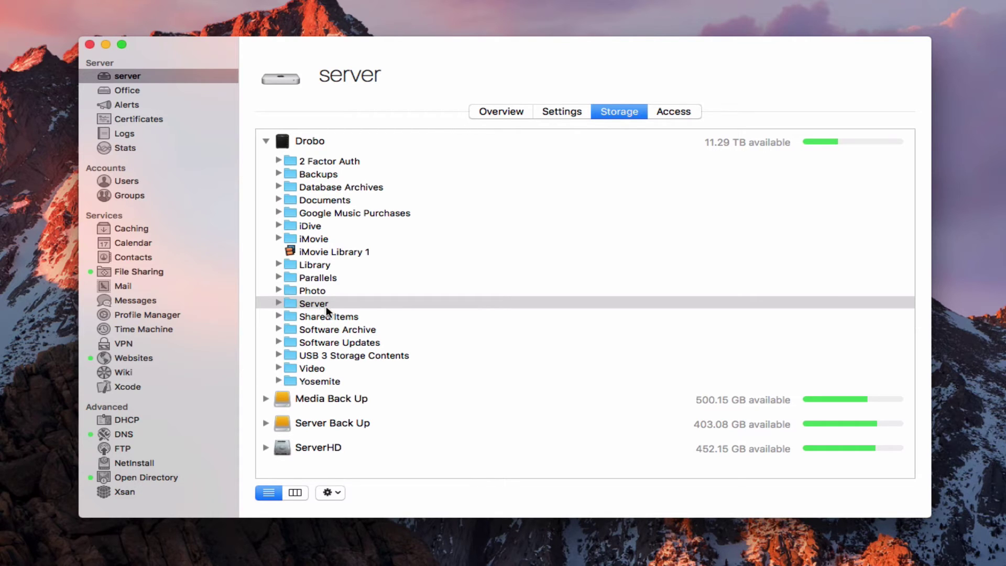
click(127, 272)
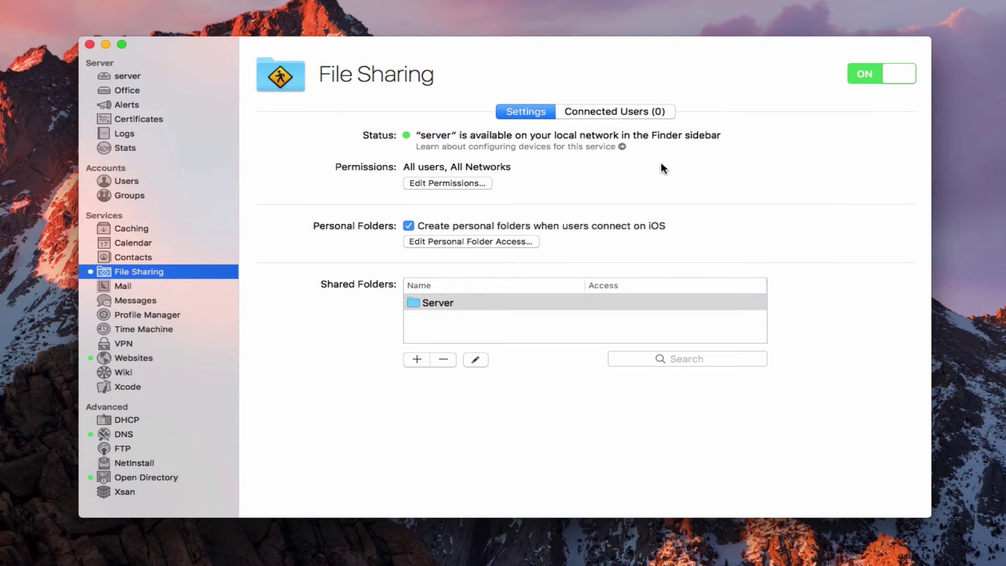
click(477, 362)
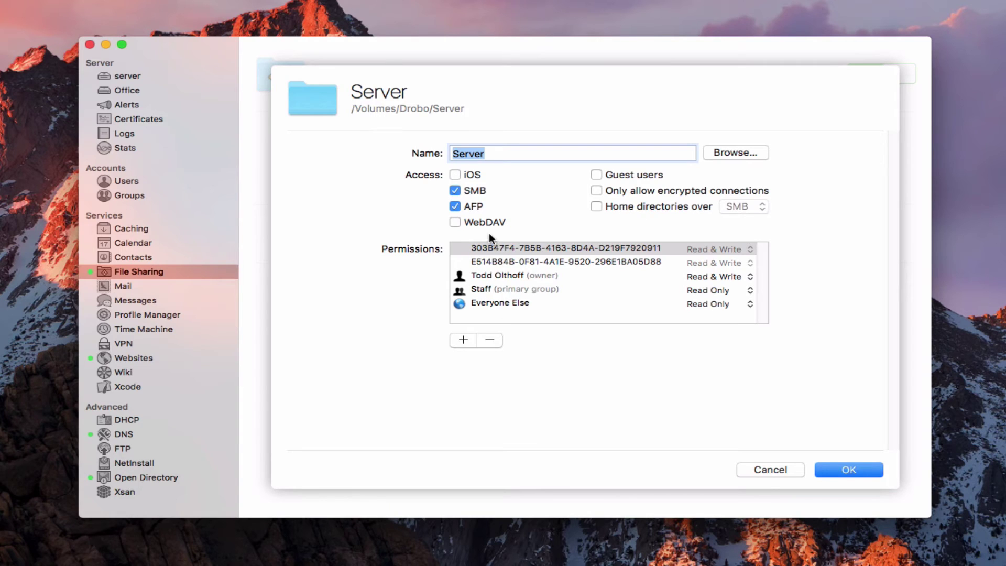
click(500, 275)
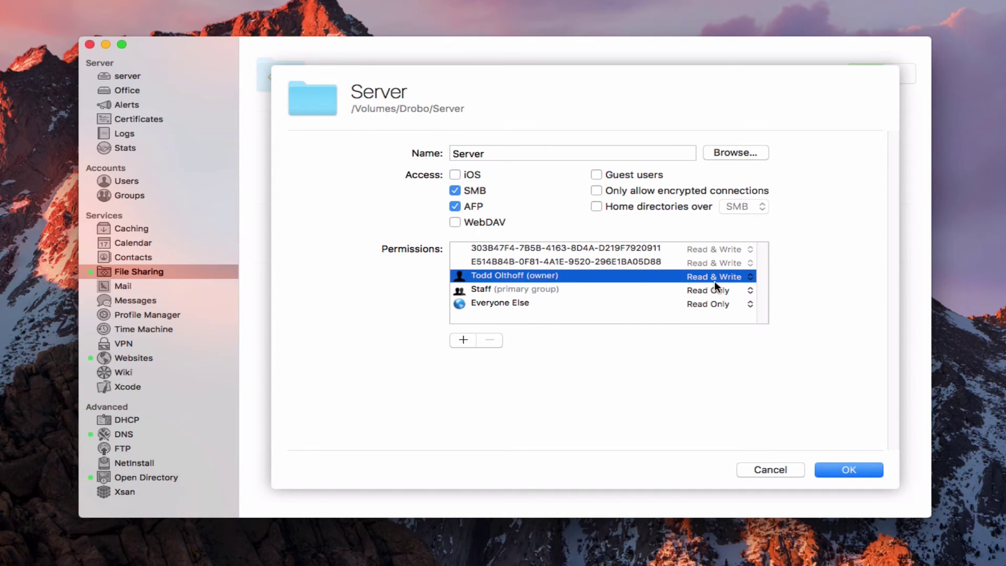
click(750, 277)
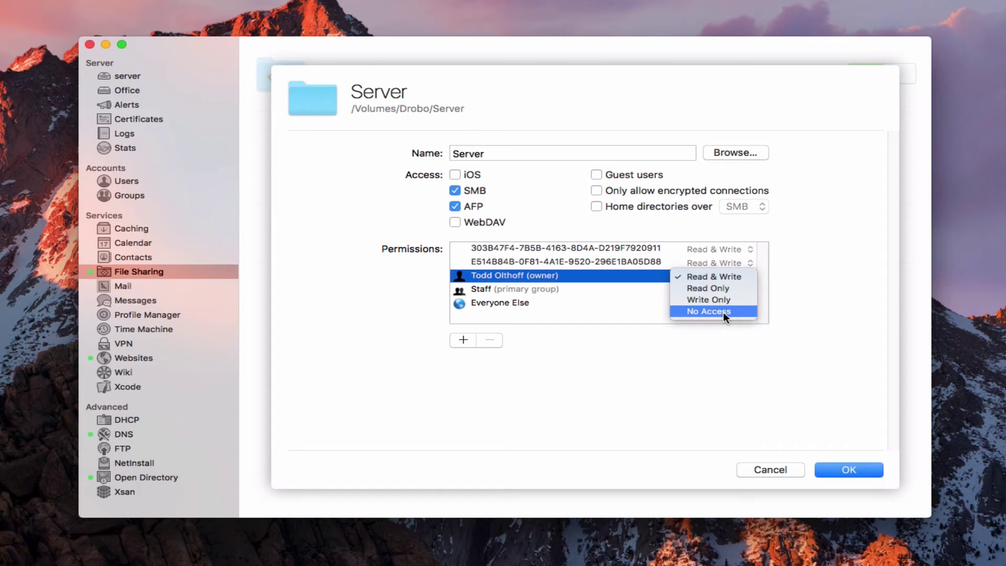
click(603, 300)
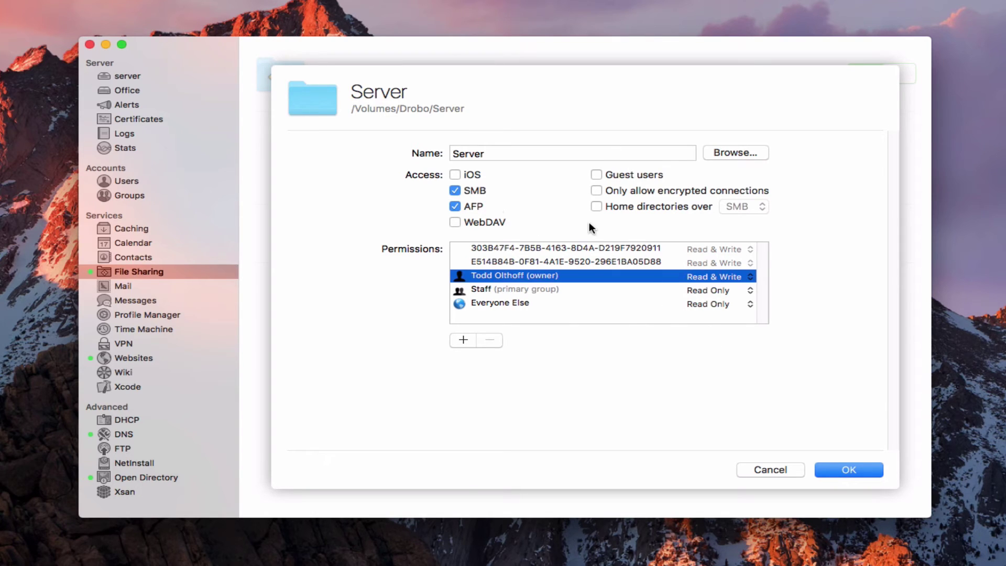
click(455, 174)
click(455, 175)
click(454, 222)
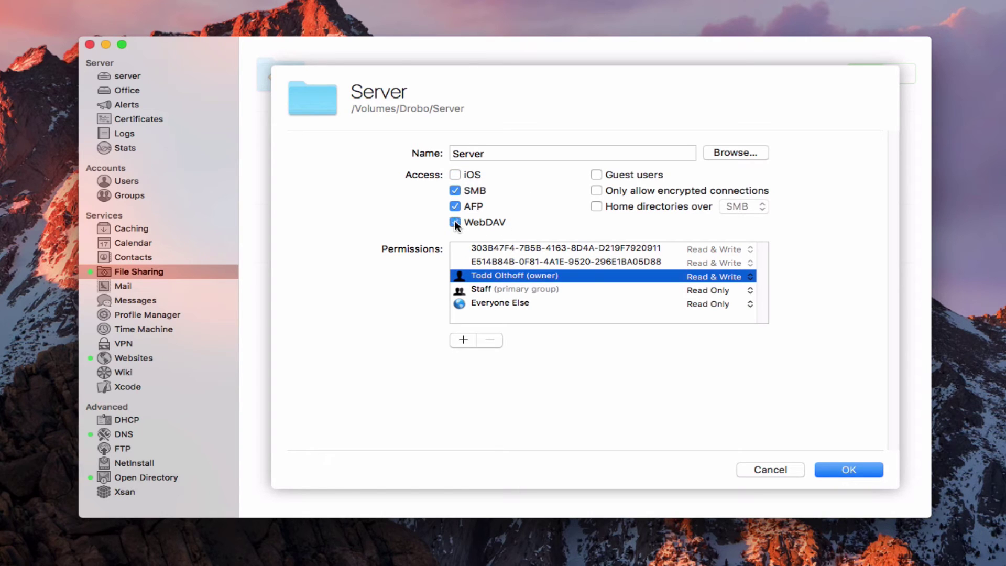
click(596, 191)
click(597, 189)
click(453, 207)
click(593, 193)
click(848, 468)
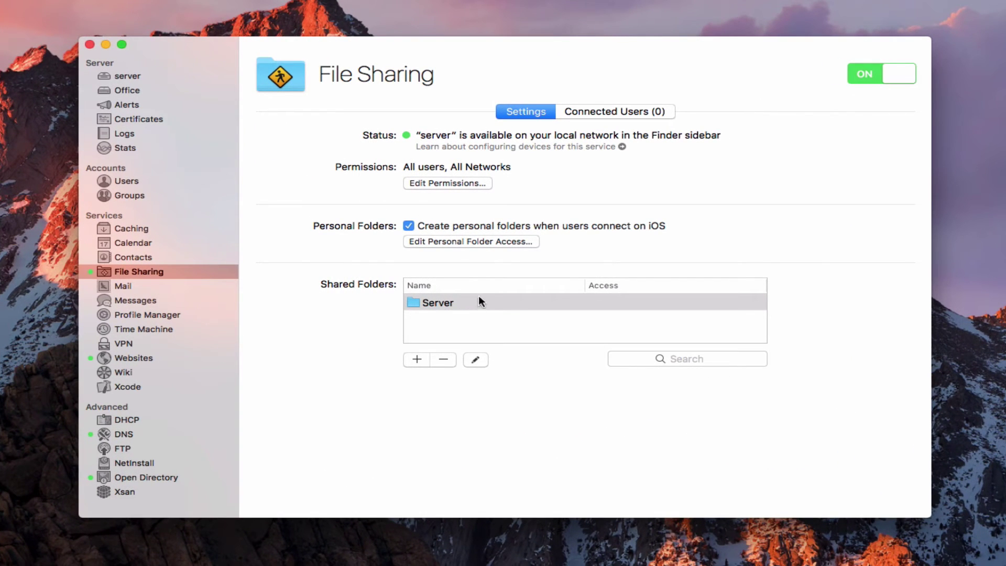
click(479, 301)
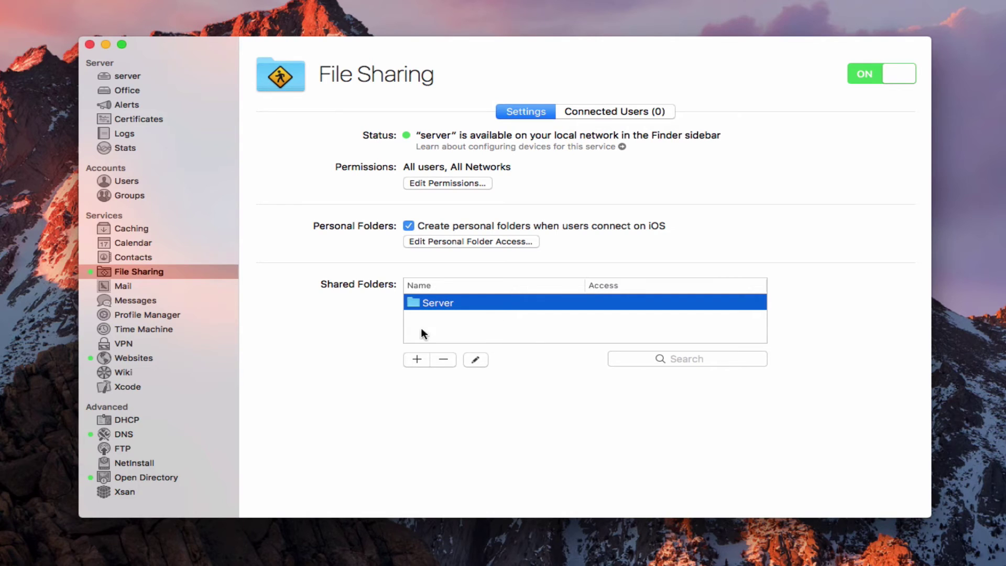
click(416, 358)
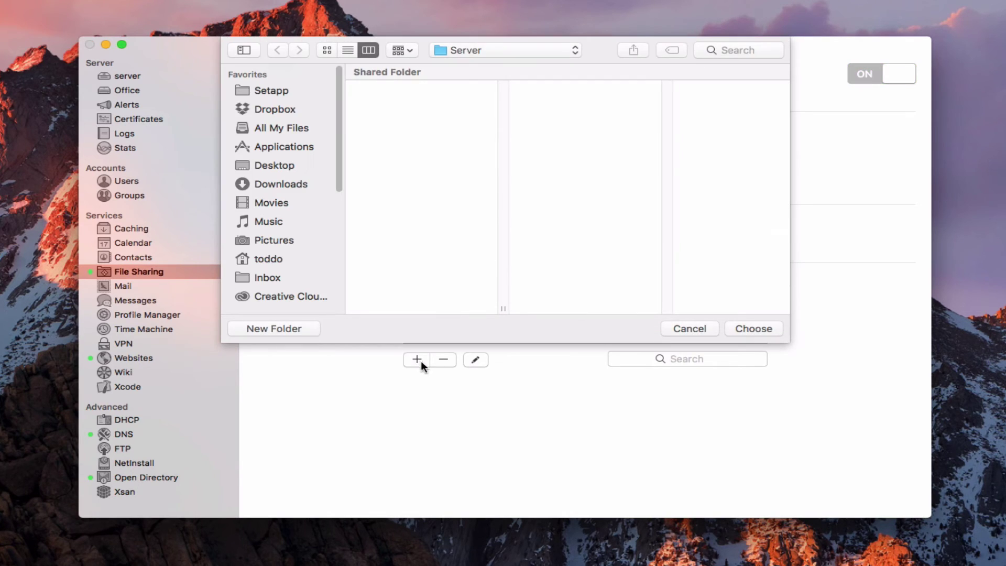
click(288, 328)
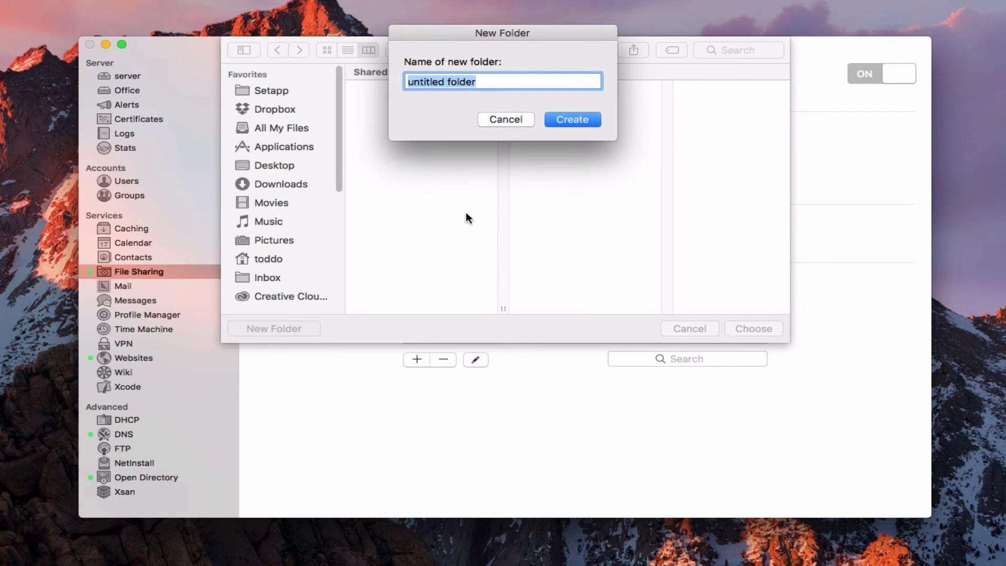
text(Home )
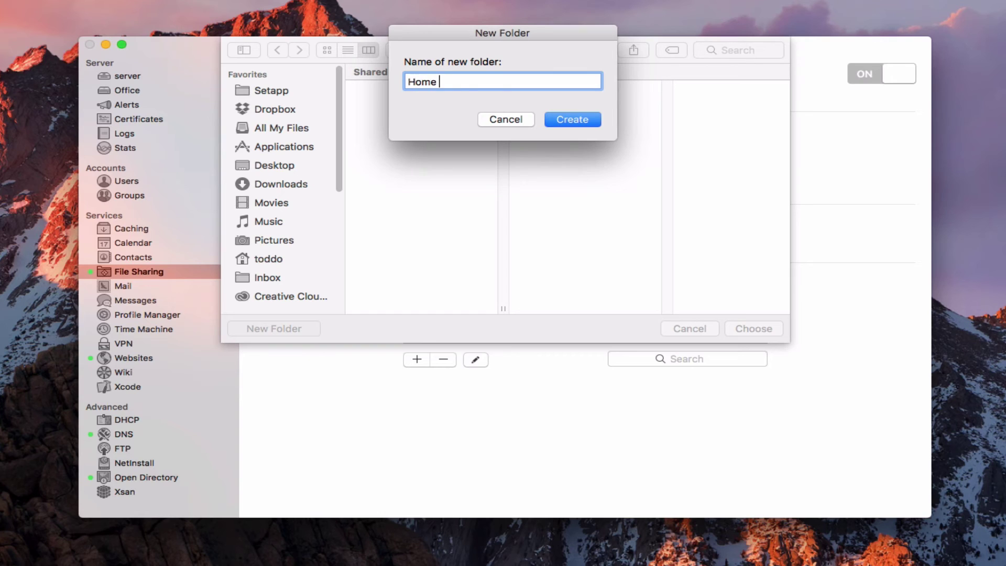
text(Folders)
click(582, 121)
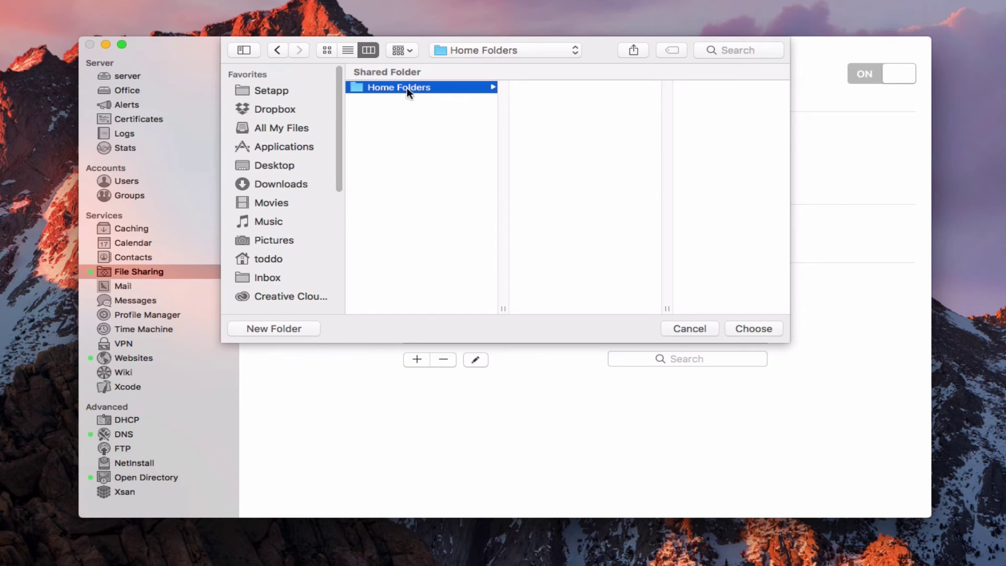
click(746, 328)
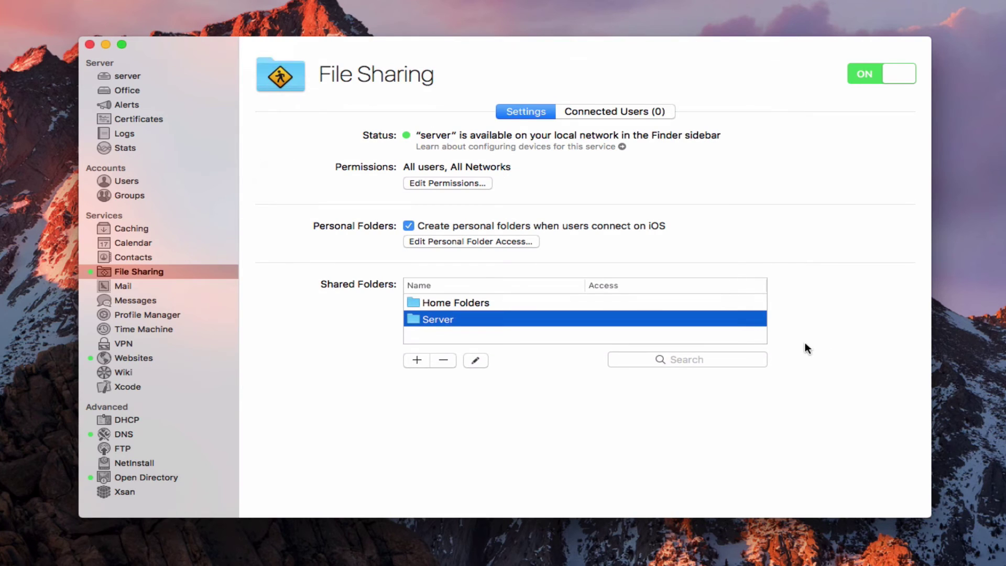
click(504, 309)
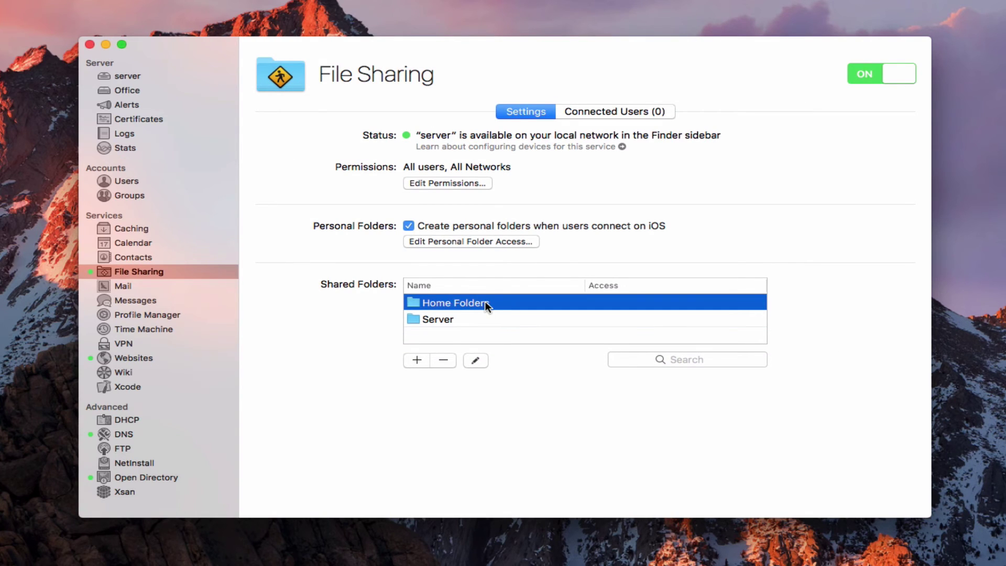
click(475, 360)
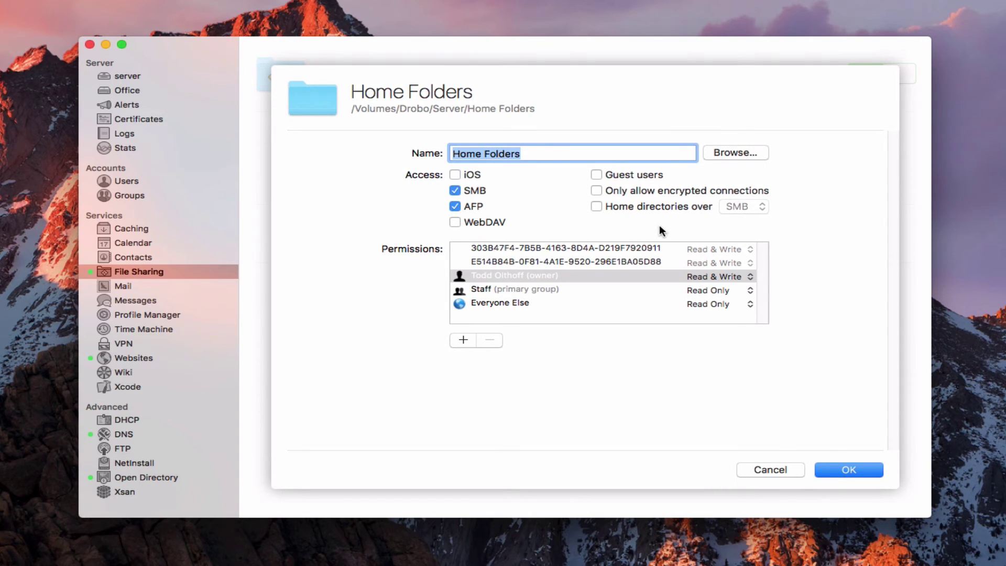
click(595, 207)
click(763, 208)
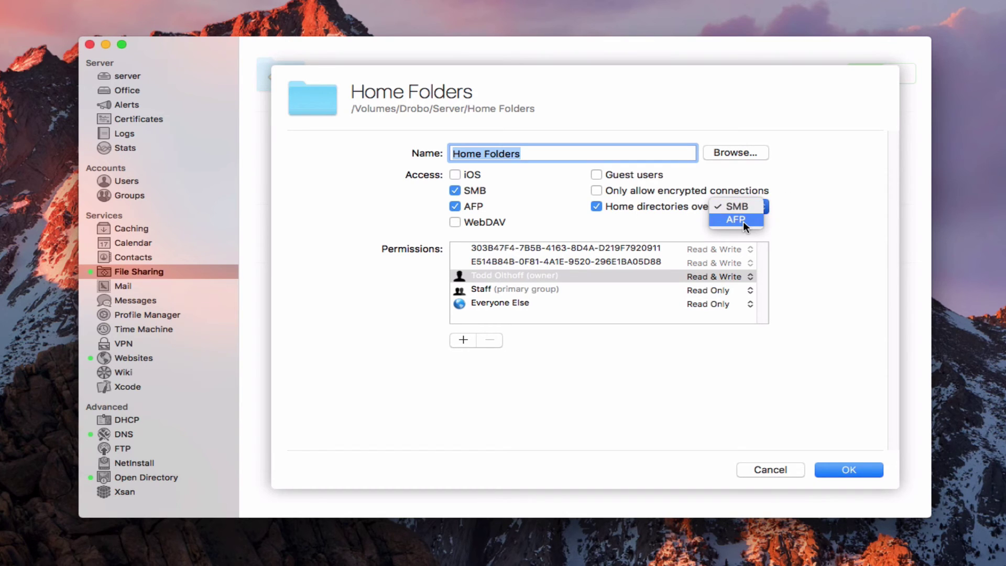
click(742, 221)
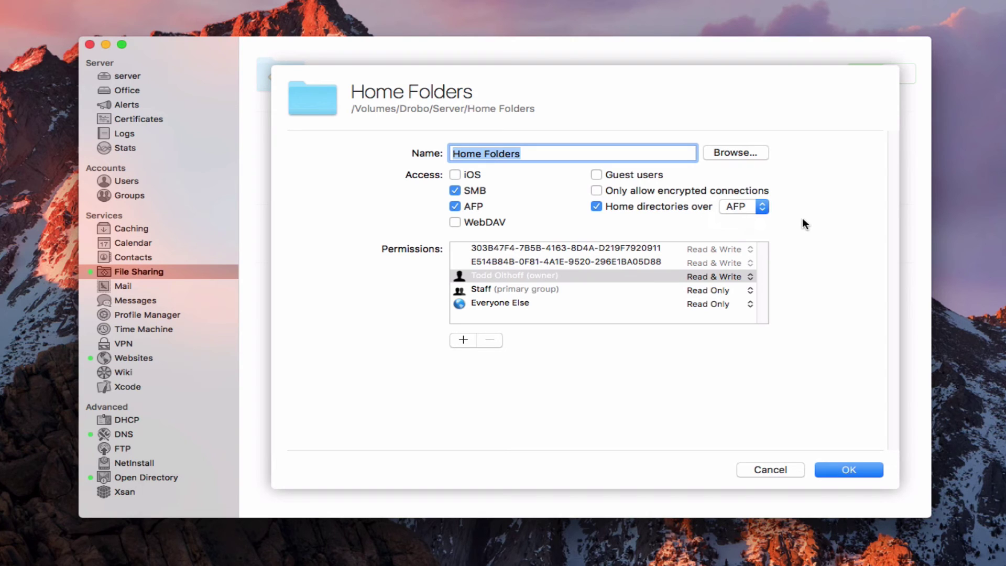
click(845, 470)
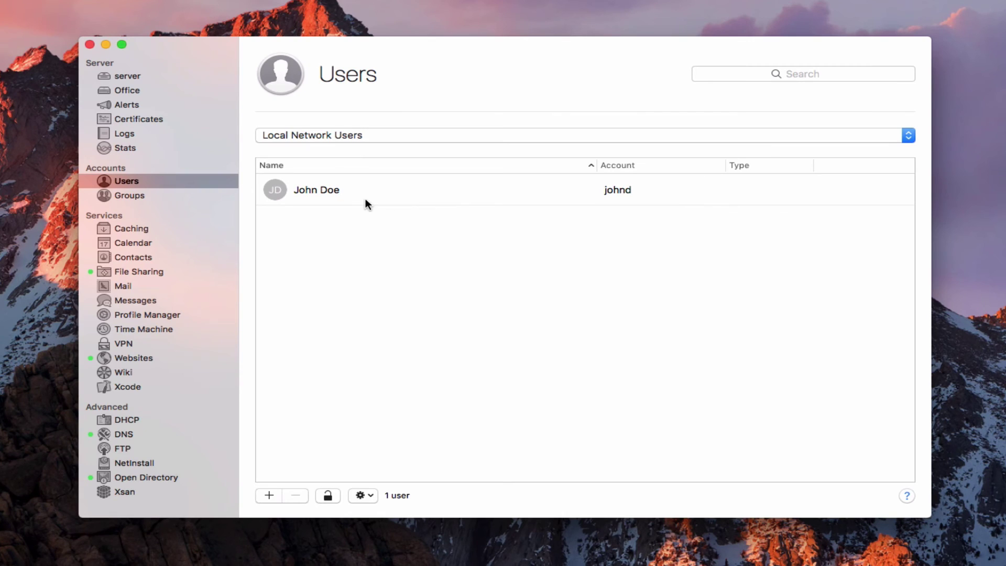
click(420, 191)
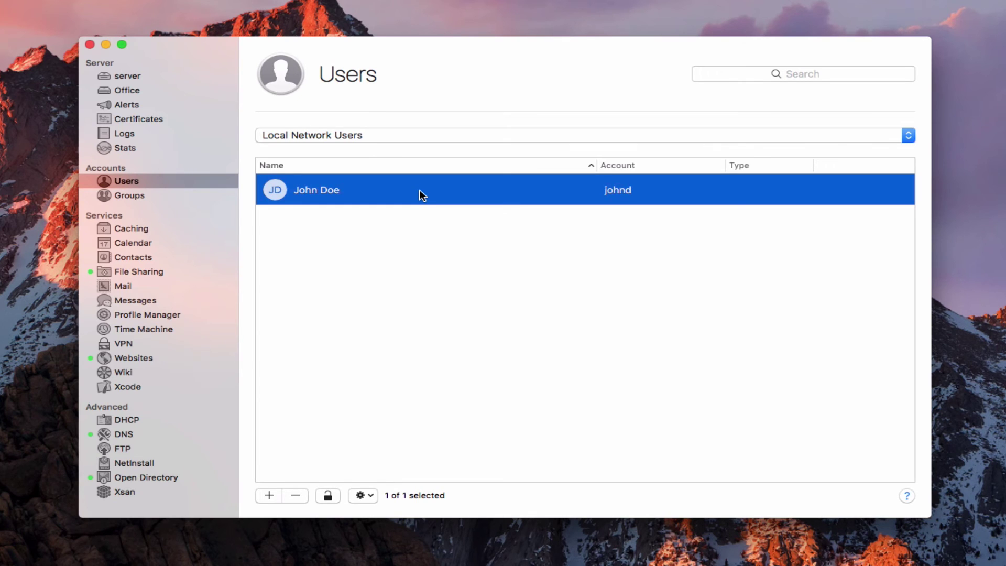
double_click(420, 190)
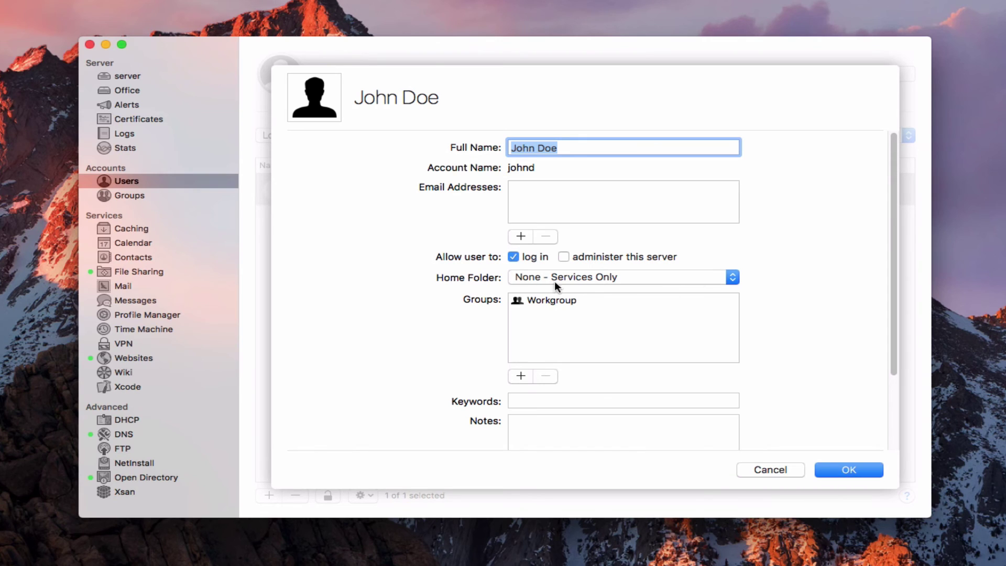
click(733, 278)
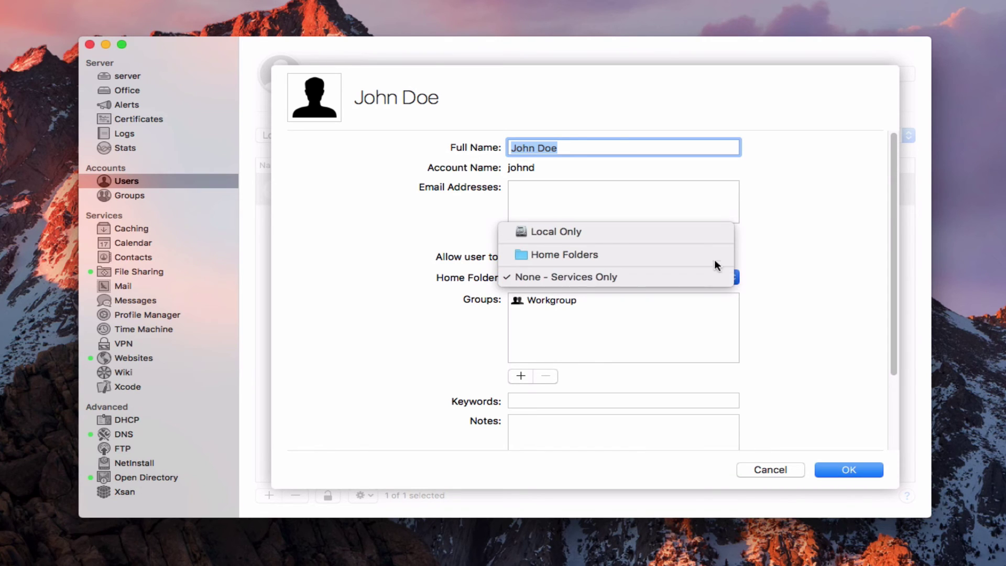
click(526, 253)
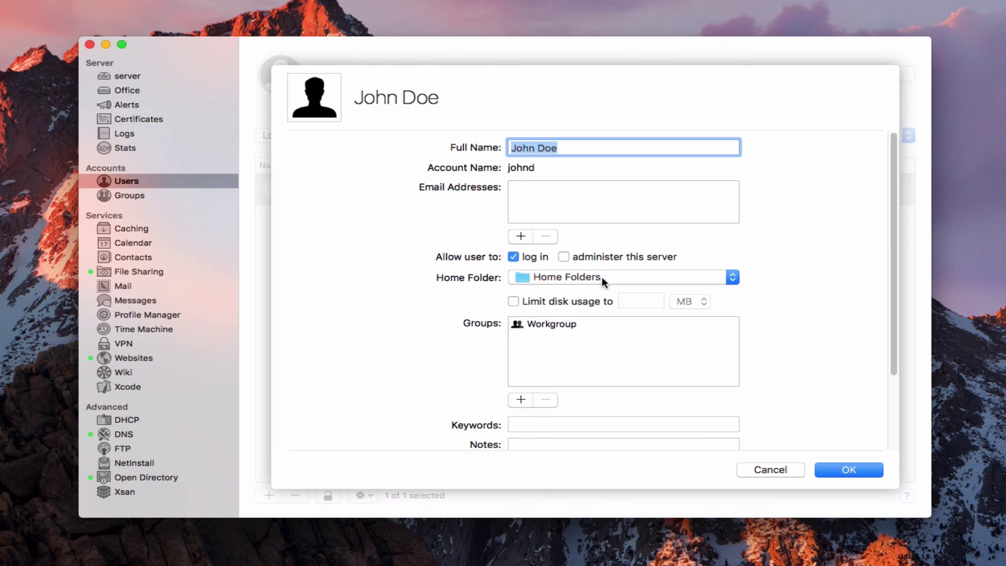
click(512, 302)
click(702, 307)
click(697, 313)
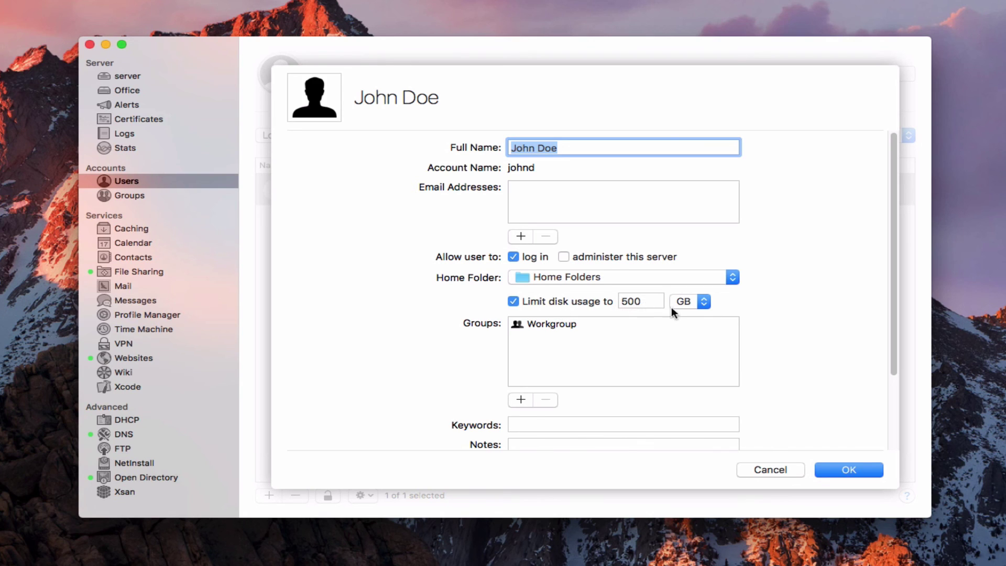
click(513, 301)
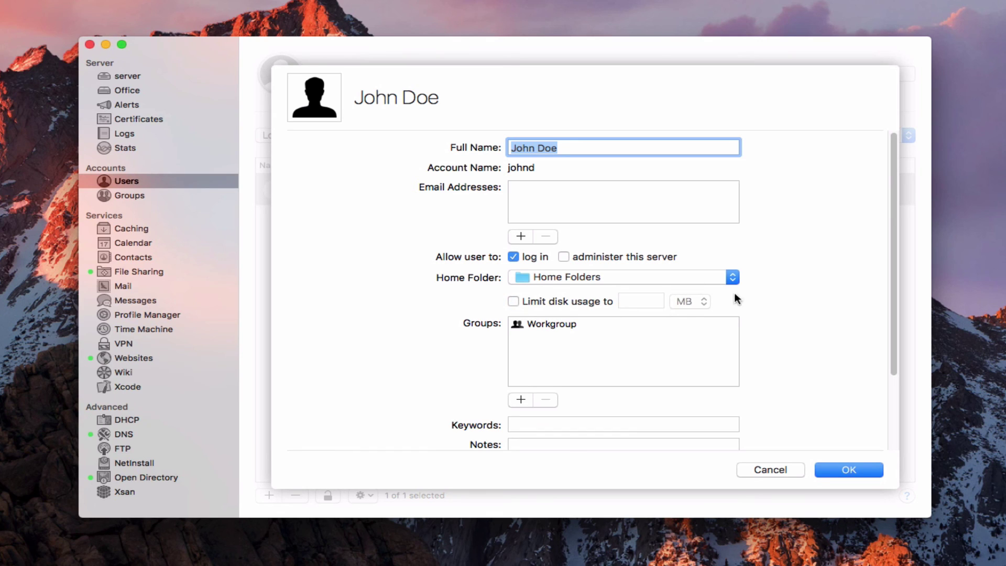
click(840, 469)
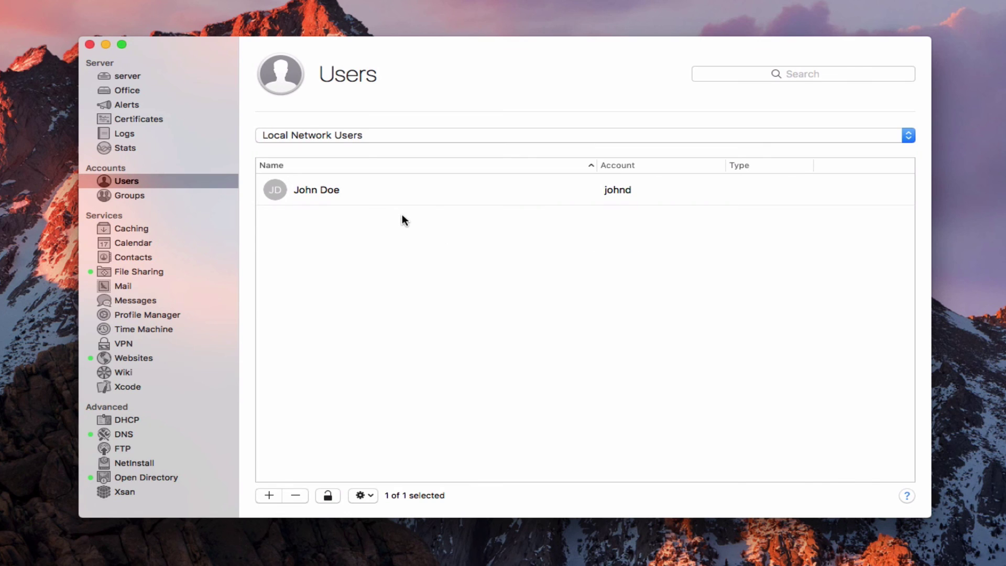
click(154, 272)
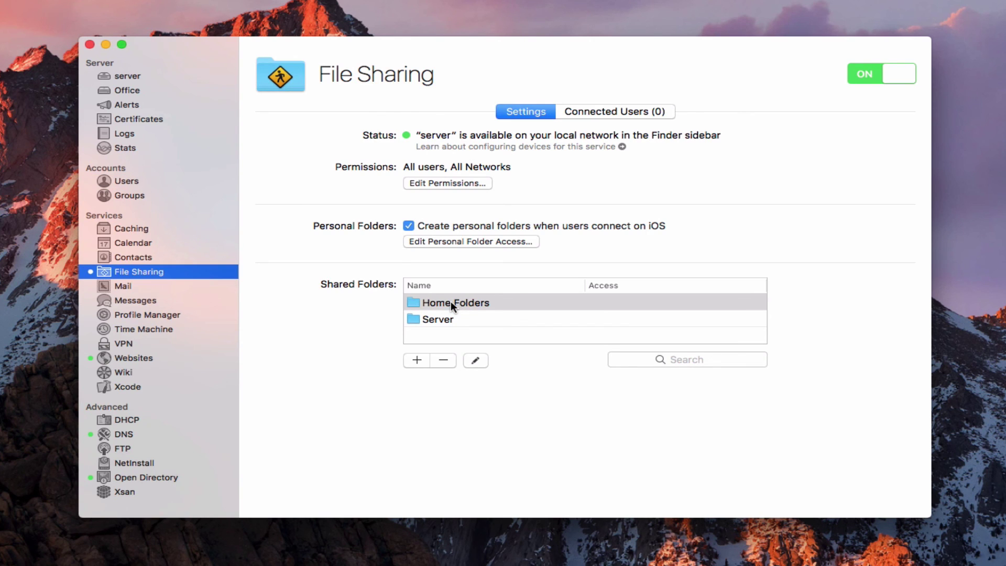
double_click(451, 302)
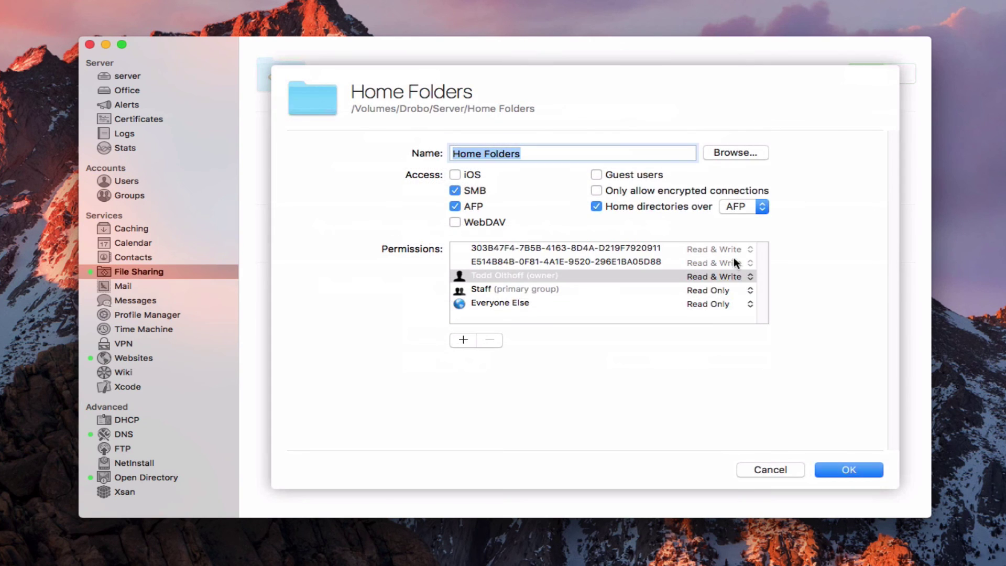
click(735, 152)
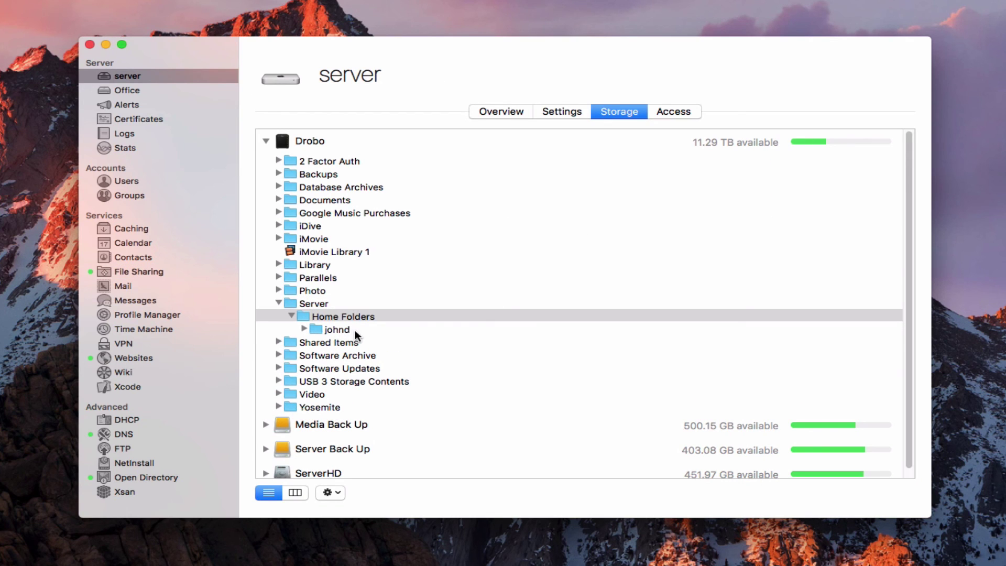
click(304, 328)
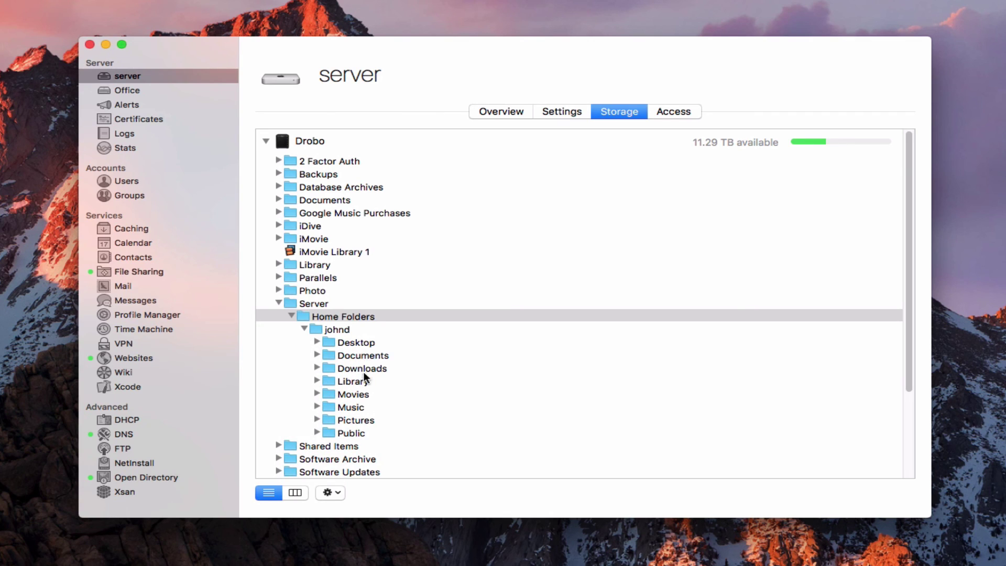
click(303, 327)
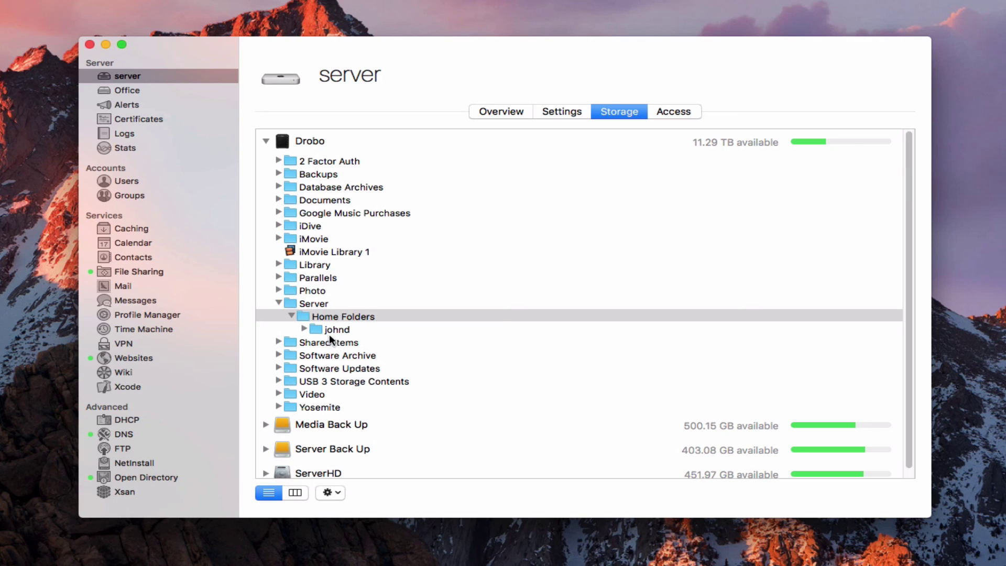
Return to the File Sharing settings to see the Home Folders and Server shares listed
click(132, 274)
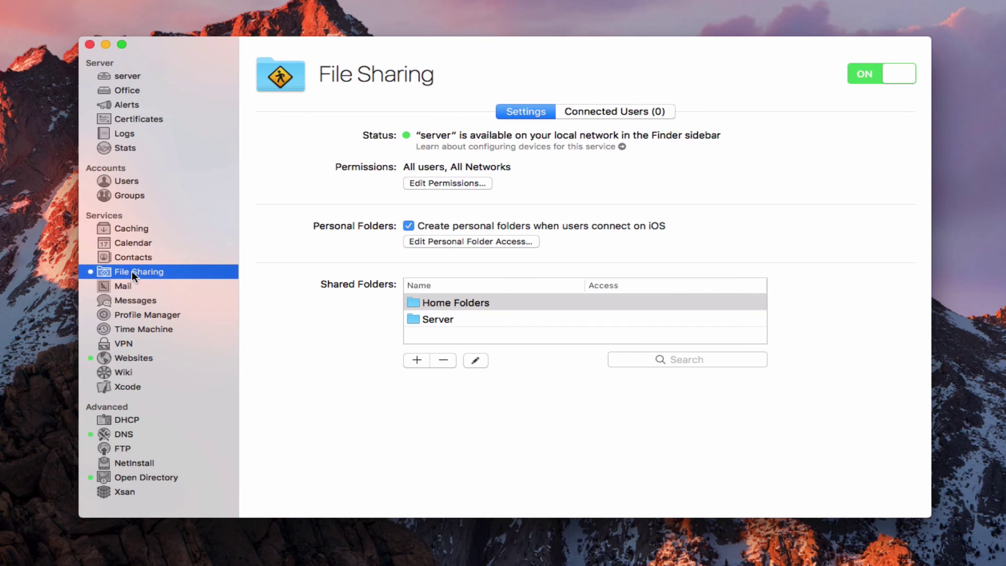